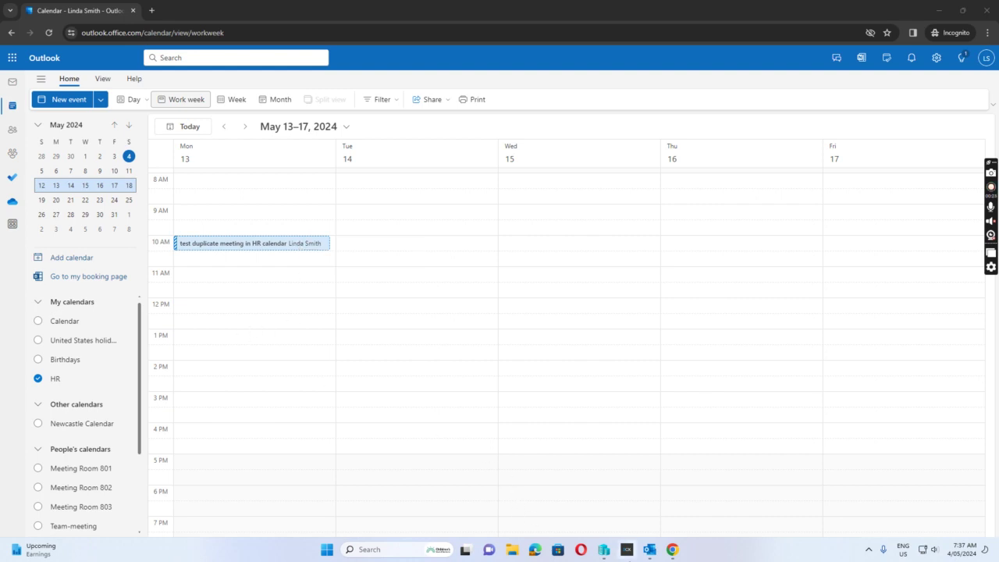
Switch to desktop Outlook to view the 13 May 2024 calendars, and return to the Outlook web calendar in Chrome
{"action": "left_click", "coordinate": [648, 550]}
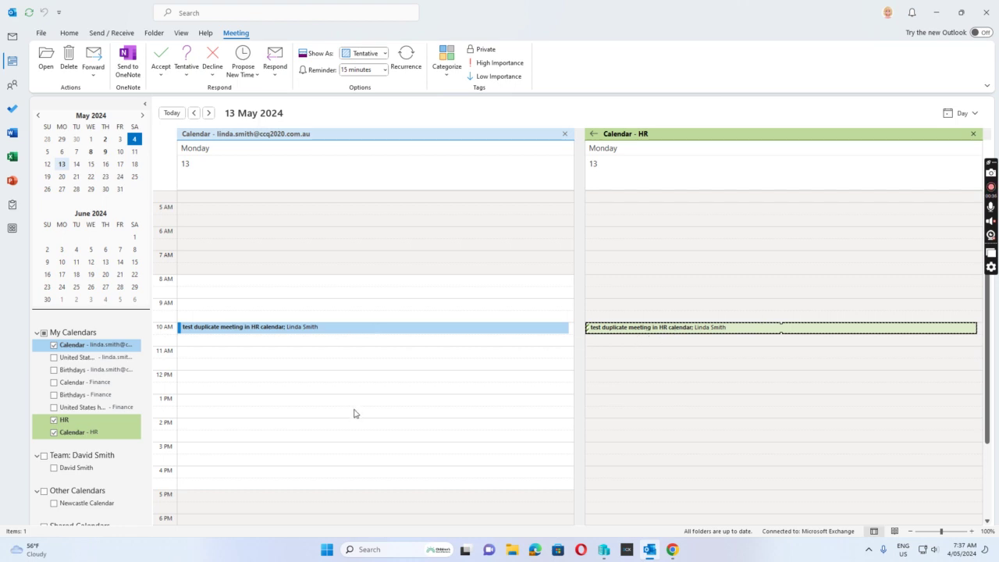
{"action": "mouse_move", "coordinate": [672, 550]}
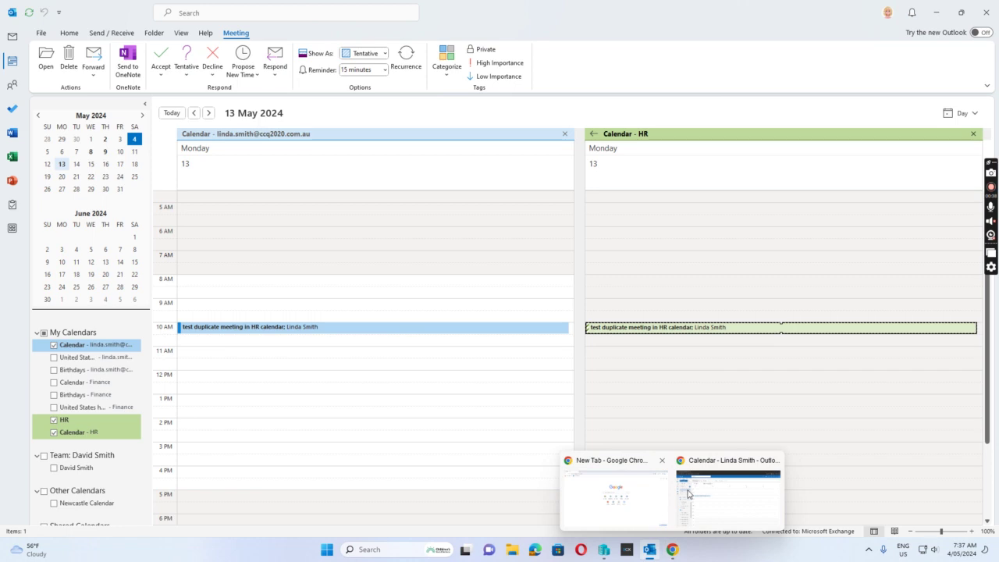
{"action": "left_click", "coordinate": [714, 472]}
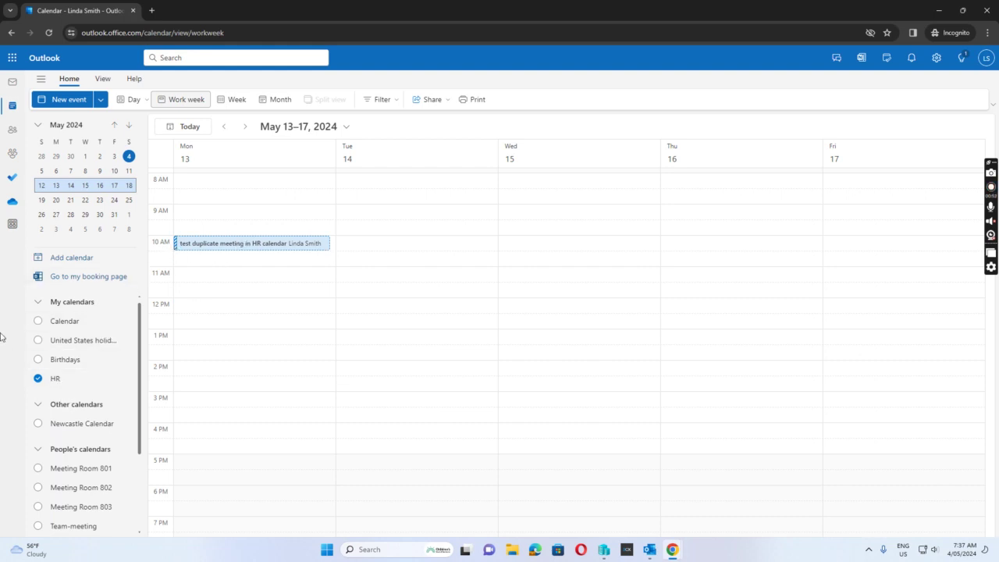
Show the main Calendar together with HR in the web calendar to compare the 10 AM meeting, and hide the main Calendar again
{"action": "left_click", "coordinate": [37, 320]}
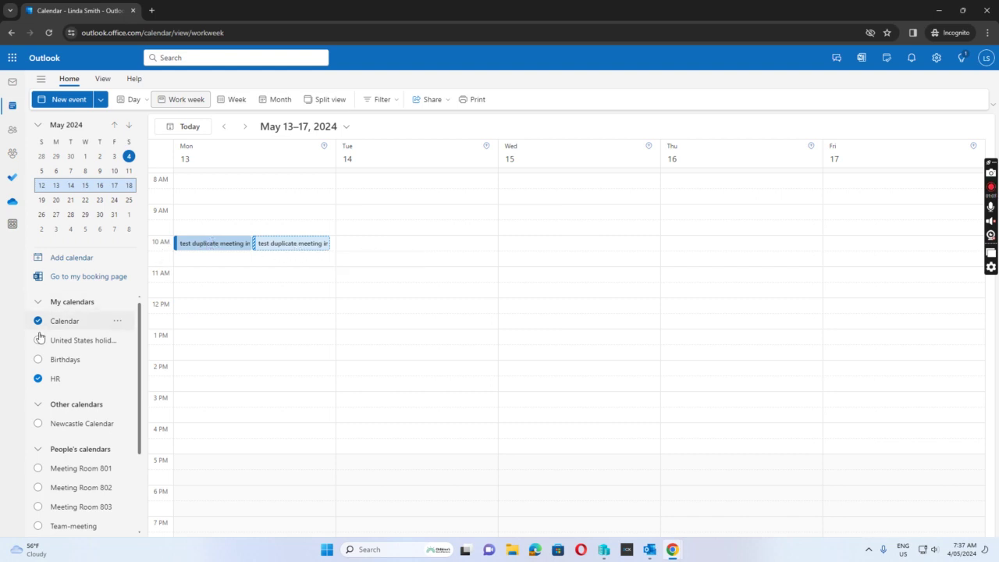
{"action": "left_click", "coordinate": [196, 247]}
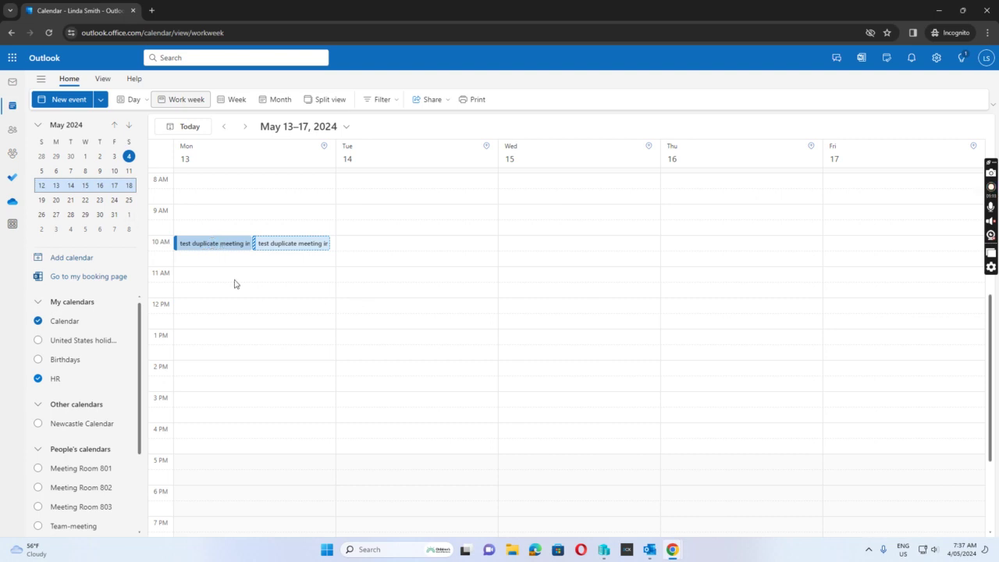
{"action": "left_click", "coordinate": [38, 321]}
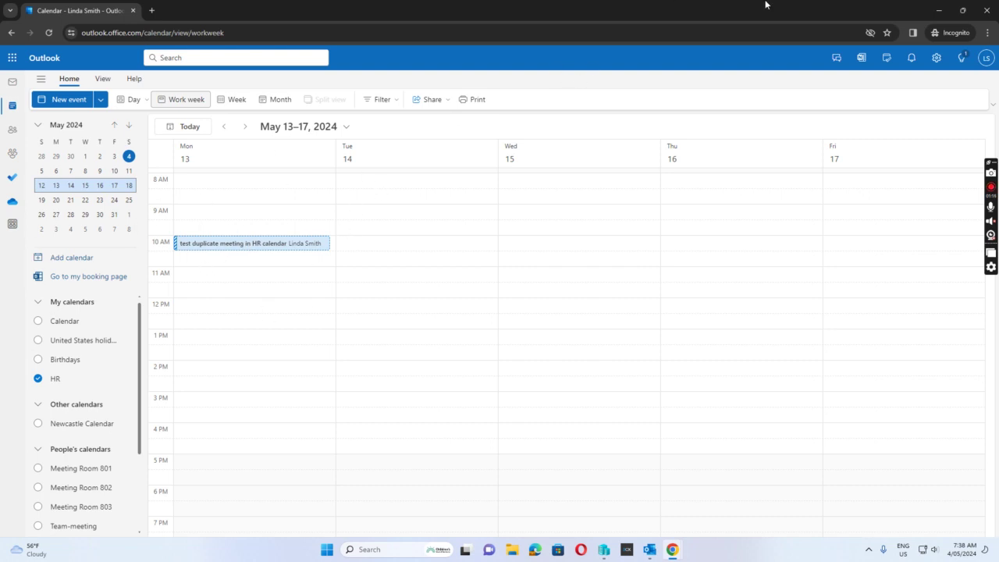
Return to desktop Outlook and examine the My Calendars list for the duplicate HR calendar entries
{"action": "left_click", "coordinate": [938, 10]}
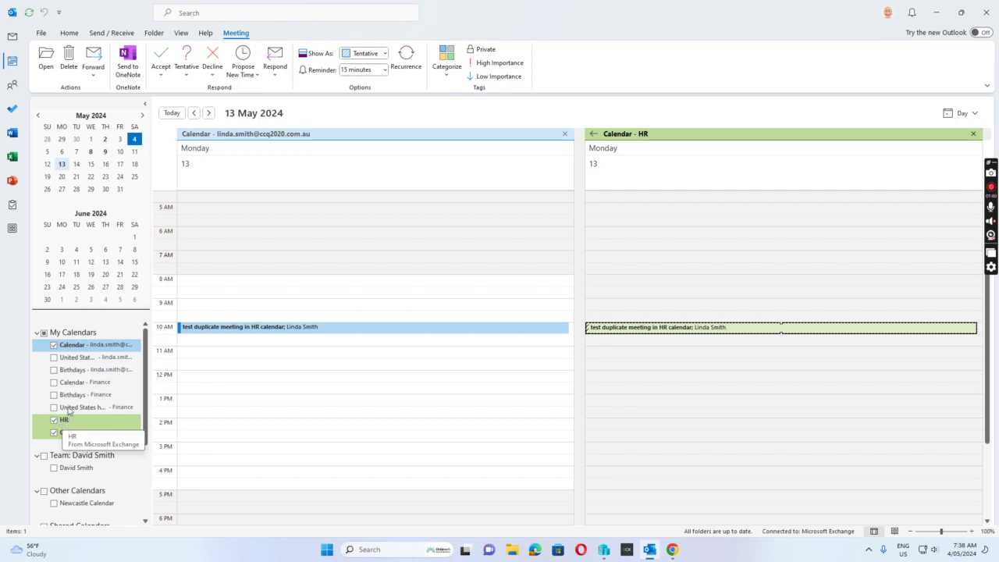
{"action": "left_click_drag", "start_coordinate": [69, 369], "coordinate": [66, 425]}
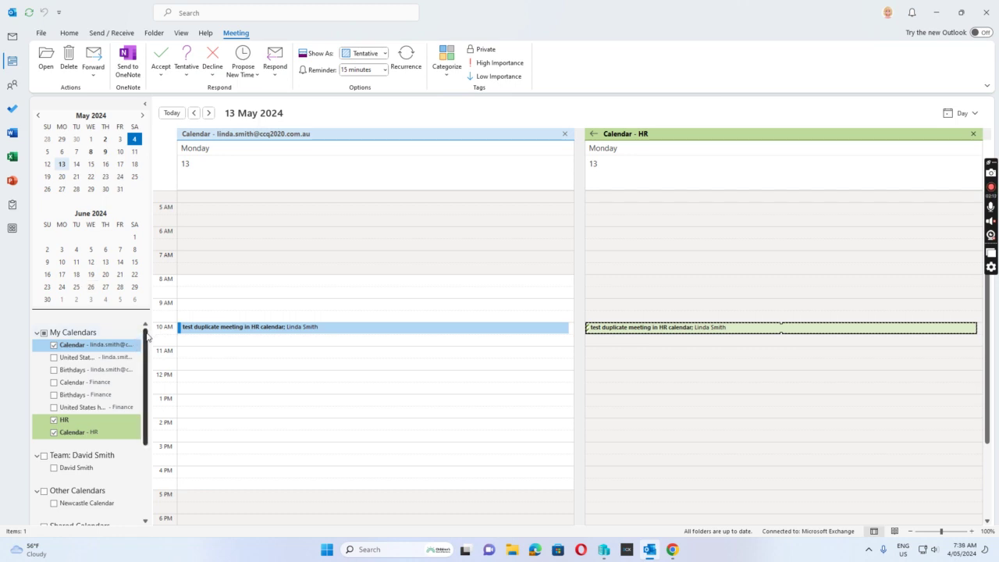
{"action": "scroll", "coordinate": [125, 361], "scroll_direction": "down", "scroll_amount": 1}
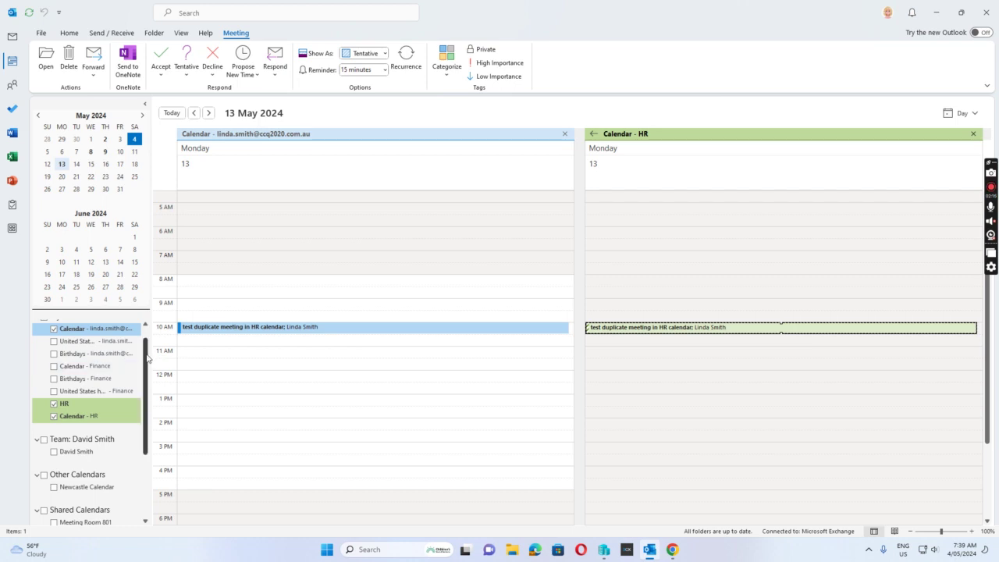
{"action": "scroll", "coordinate": [102, 390], "scroll_direction": "up", "scroll_amount": 1}
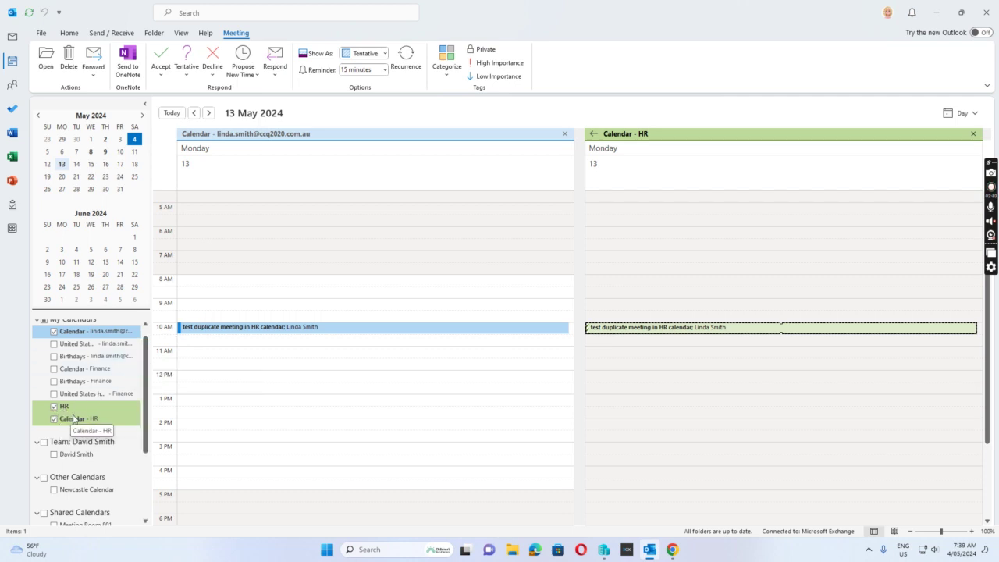
Compare the management options of Calendar - HR and HR, hiding both calendars
{"action": "right_click", "coordinate": [78, 424]}
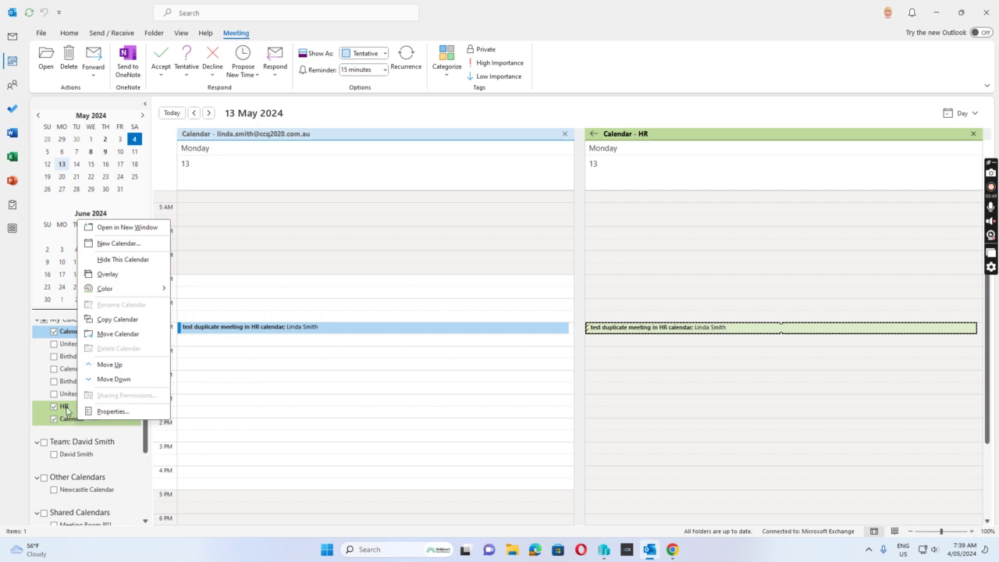
{"action": "left_click", "coordinate": [66, 408]}
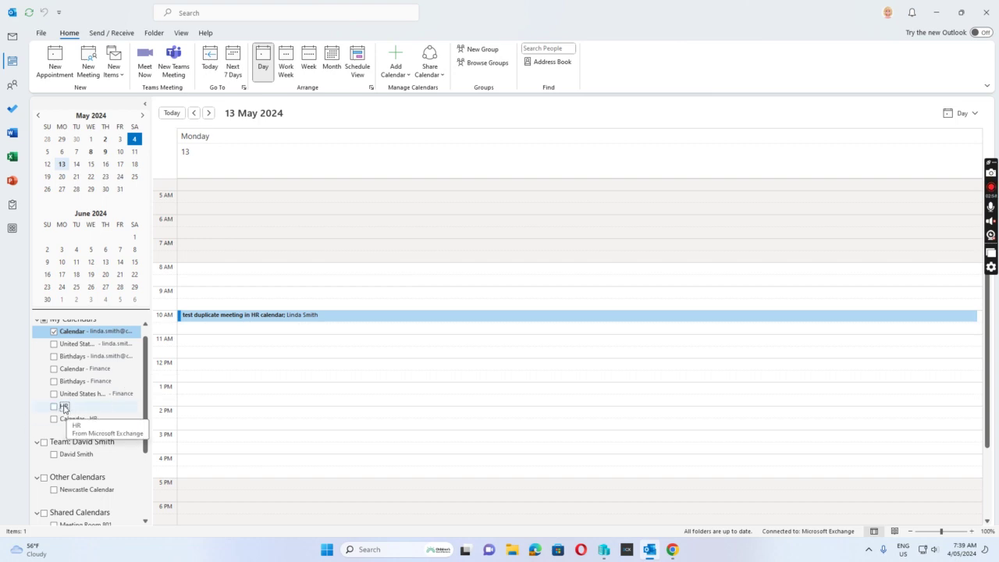
{"action": "right_click", "coordinate": [65, 408]}
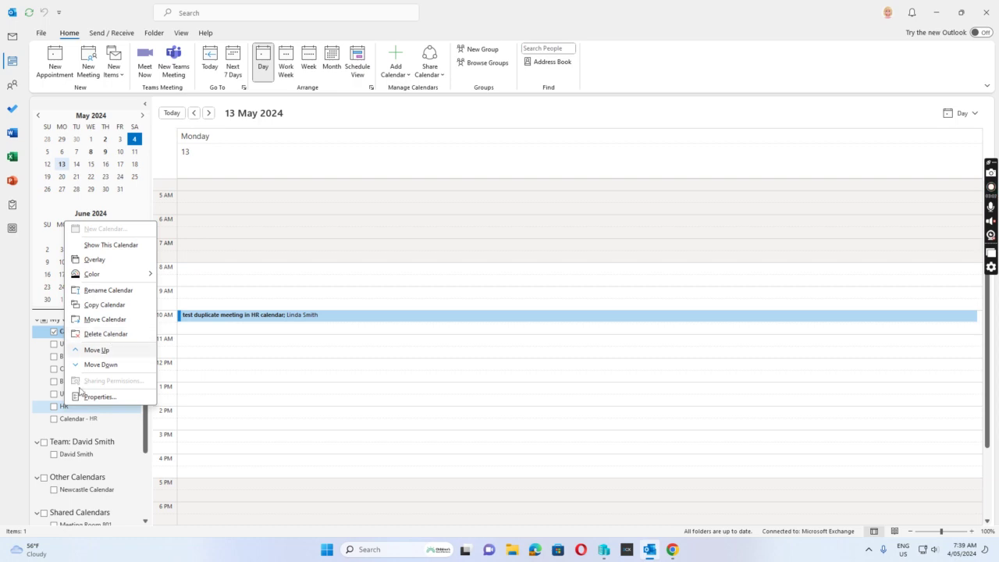
{"action": "left_click", "coordinate": [147, 422]}
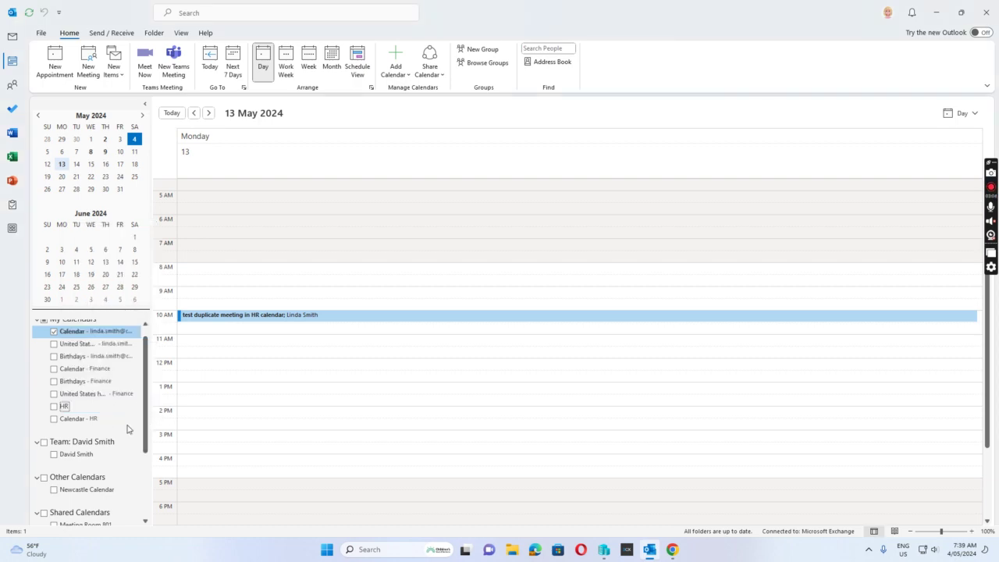
Show Calendar - HR beside the main calendar again and preview the details of its 10 AM test meeting
{"action": "left_click", "coordinate": [54, 420]}
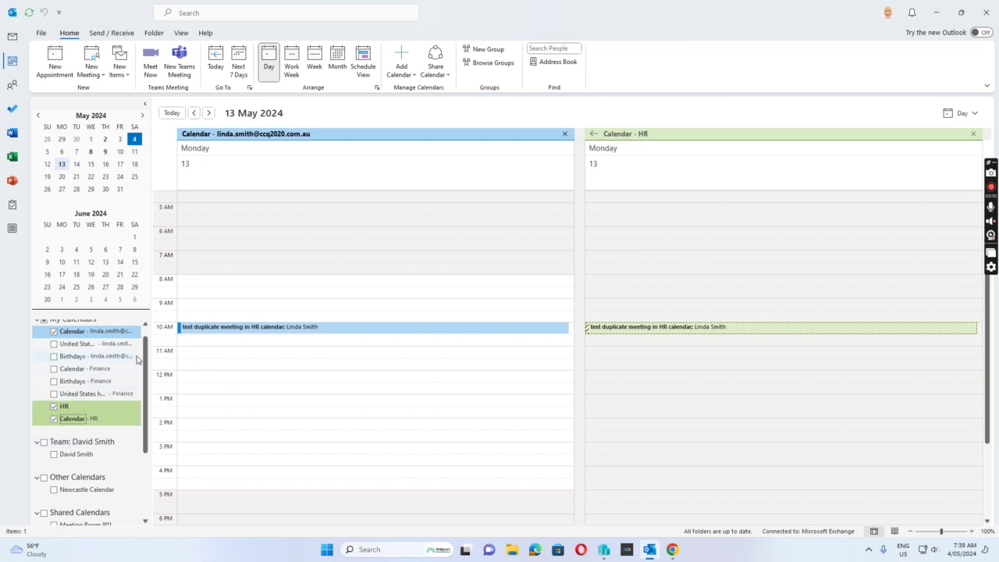
{"action": "mouse_move", "coordinate": [654, 333]}
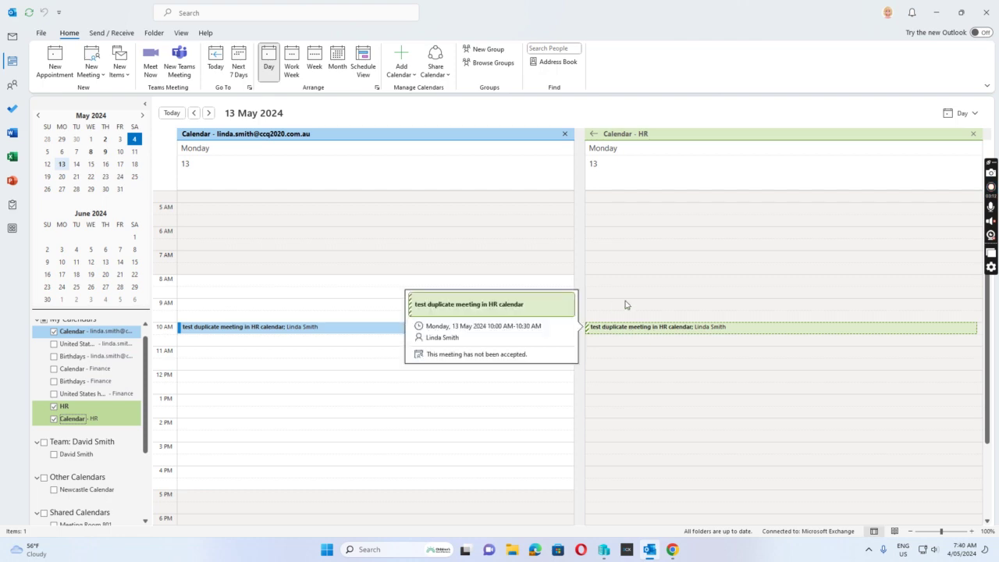
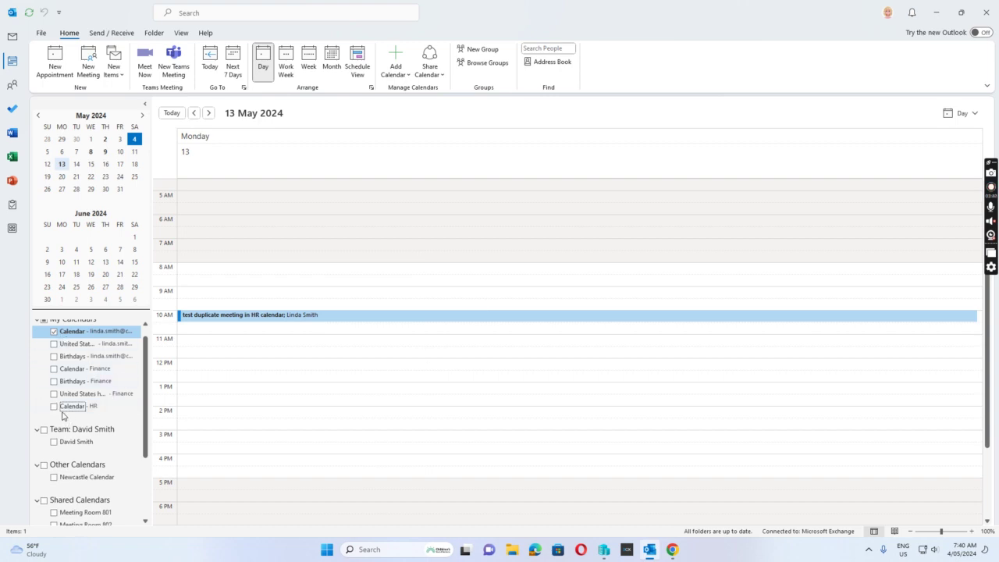
Try to display Calendar - HR beside the main calendar
{"action": "left_click", "coordinate": [54, 408]}
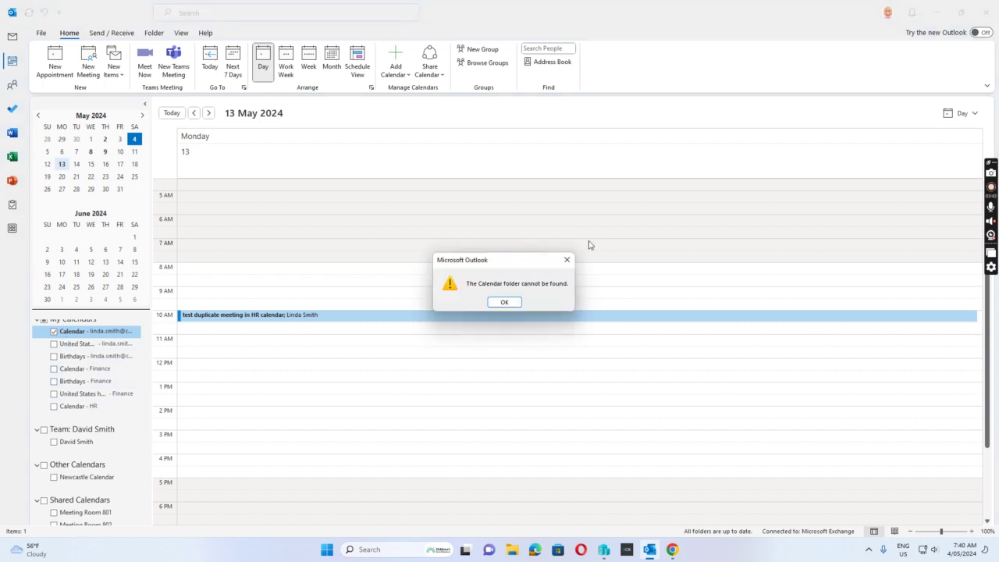
{"action": "left_click", "coordinate": [505, 303]}
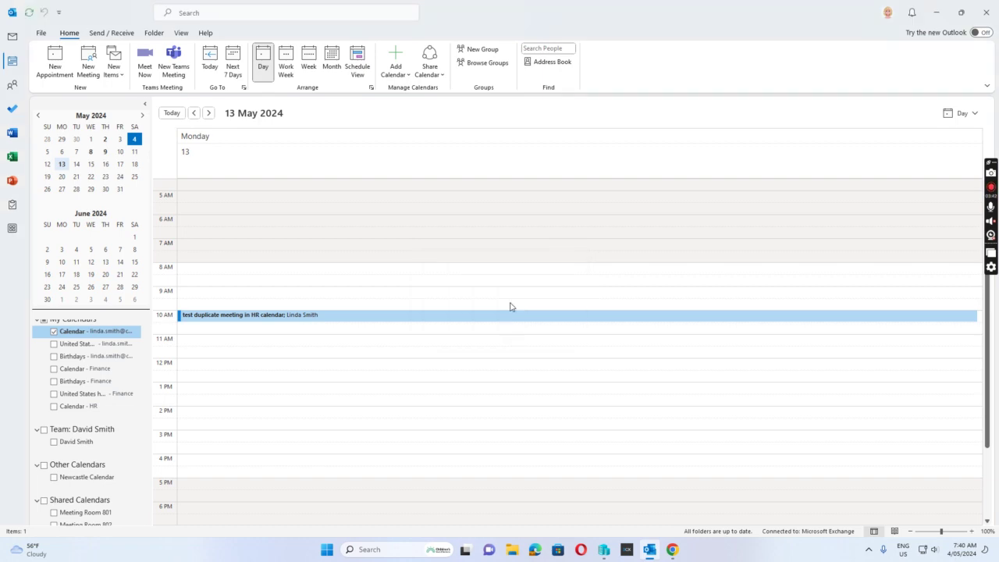
Exit Outlook and start the standard desktop Outlook again, not Outlook (new)
{"action": "left_click", "coordinate": [41, 34]}
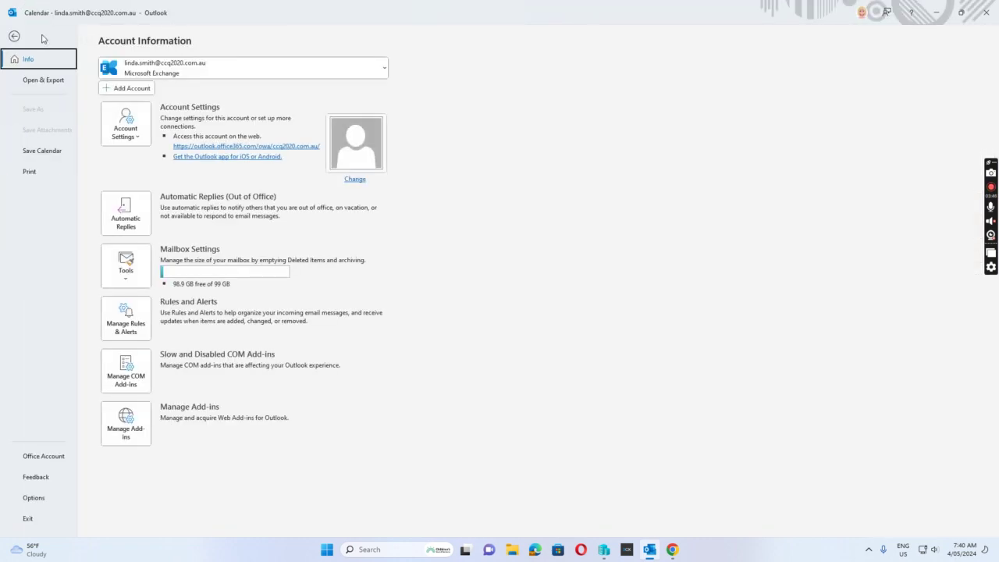
{"action": "left_click", "coordinate": [28, 519]}
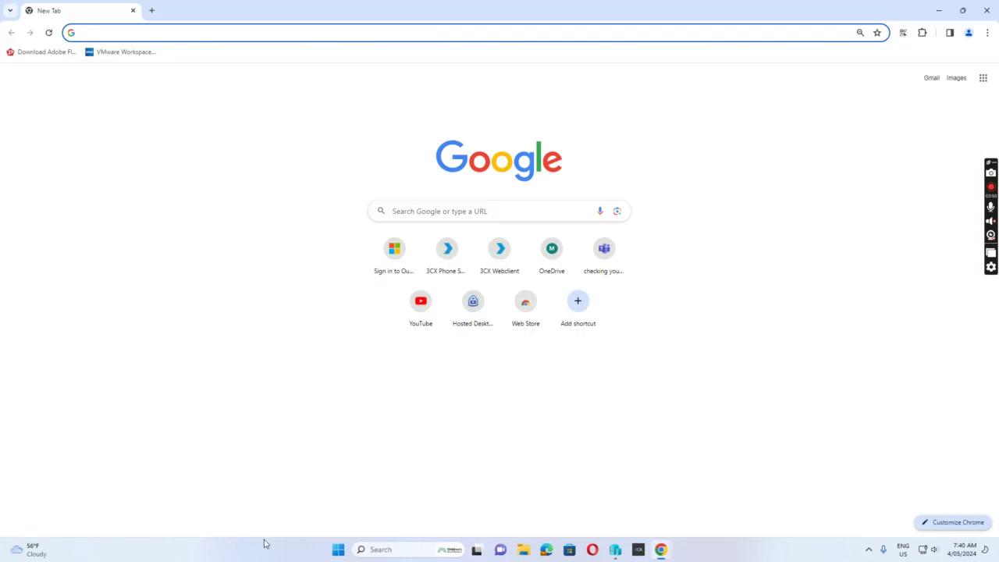
{"action": "left_click", "coordinate": [338, 549]}
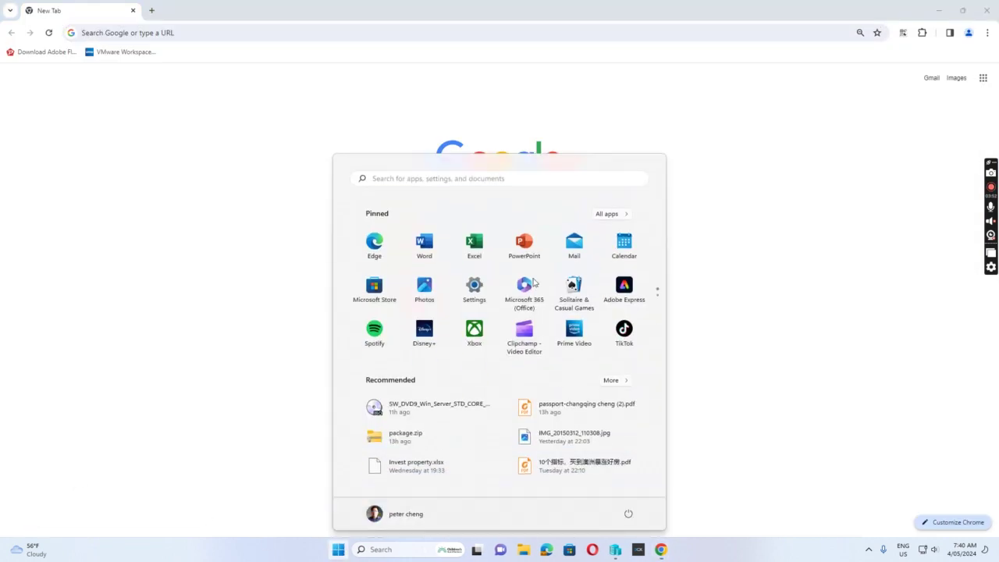
{"action": "left_click", "coordinate": [624, 216]}
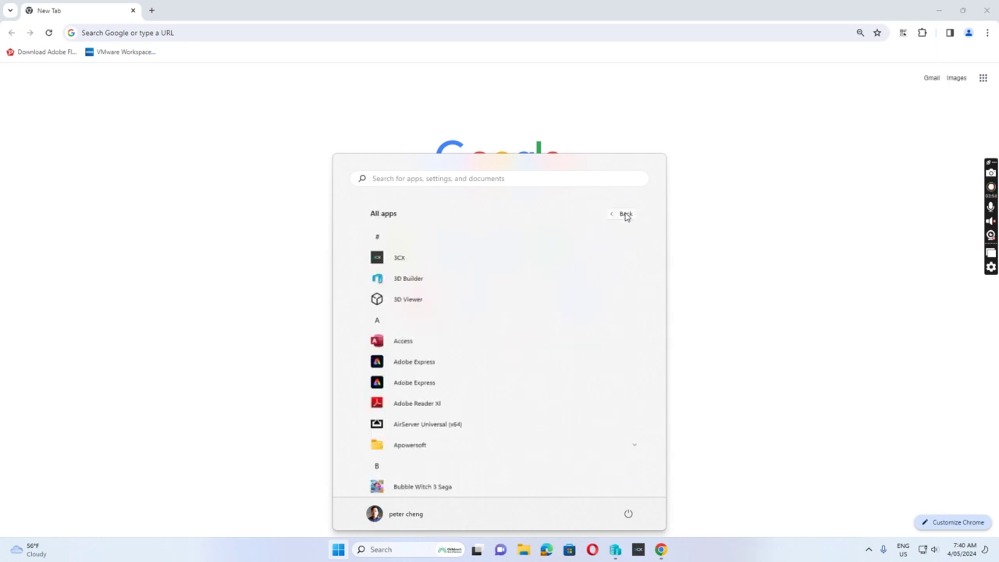
{"action": "scroll", "coordinate": [433, 366], "scroll_direction": "down", "scroll_amount": 5}
{"action": "scroll", "coordinate": [427, 364], "scroll_direction": "down", "scroll_amount": 10}
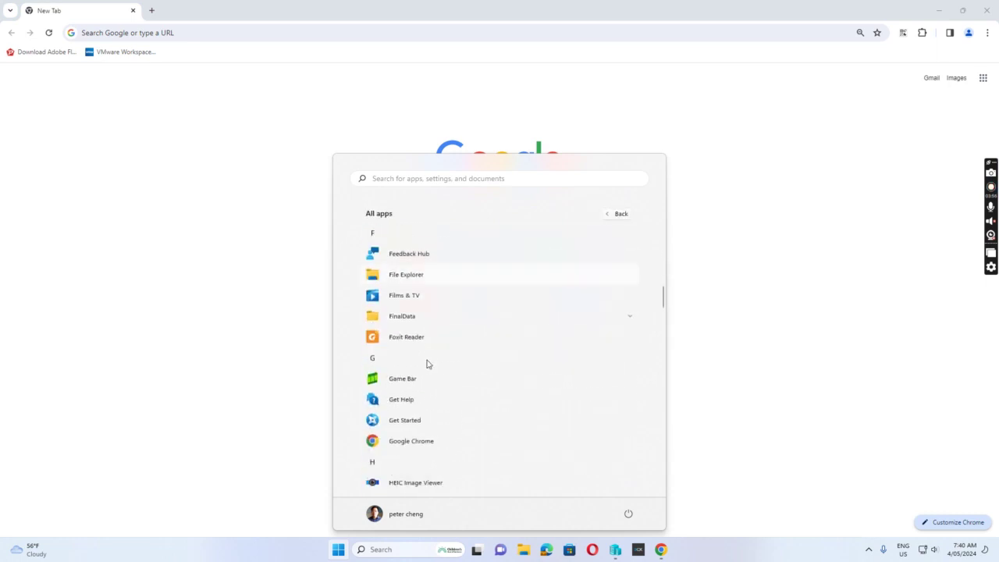
{"action": "scroll", "coordinate": [427, 367], "scroll_direction": "down", "scroll_amount": 8}
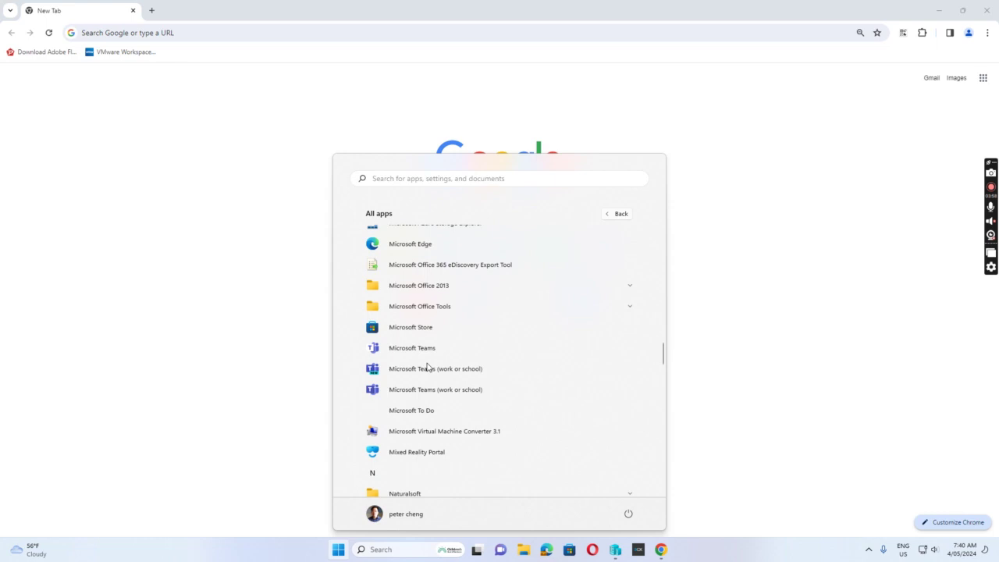
{"action": "scroll", "coordinate": [430, 401], "scroll_direction": "down", "scroll_amount": 2}
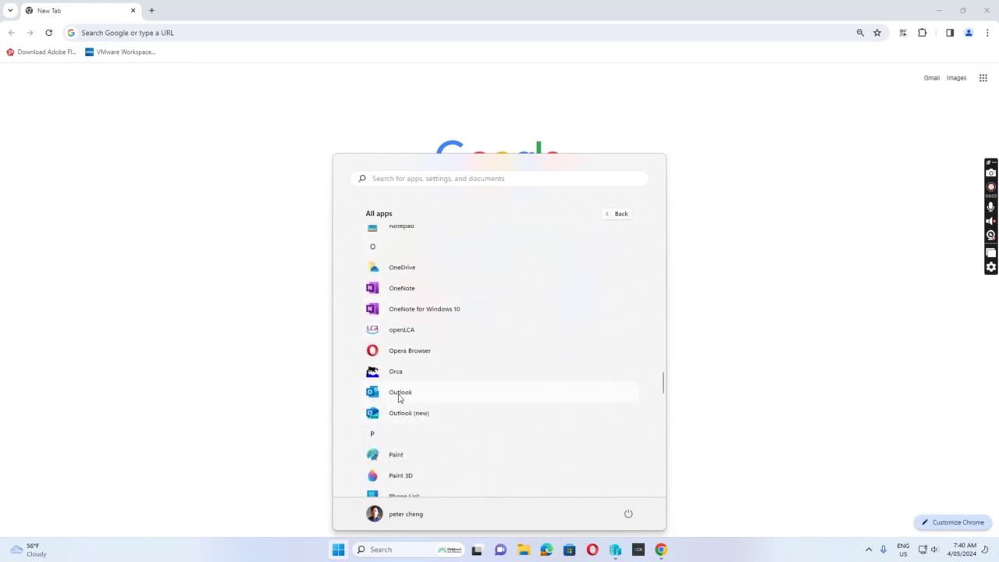
{"action": "left_click", "coordinate": [398, 394]}
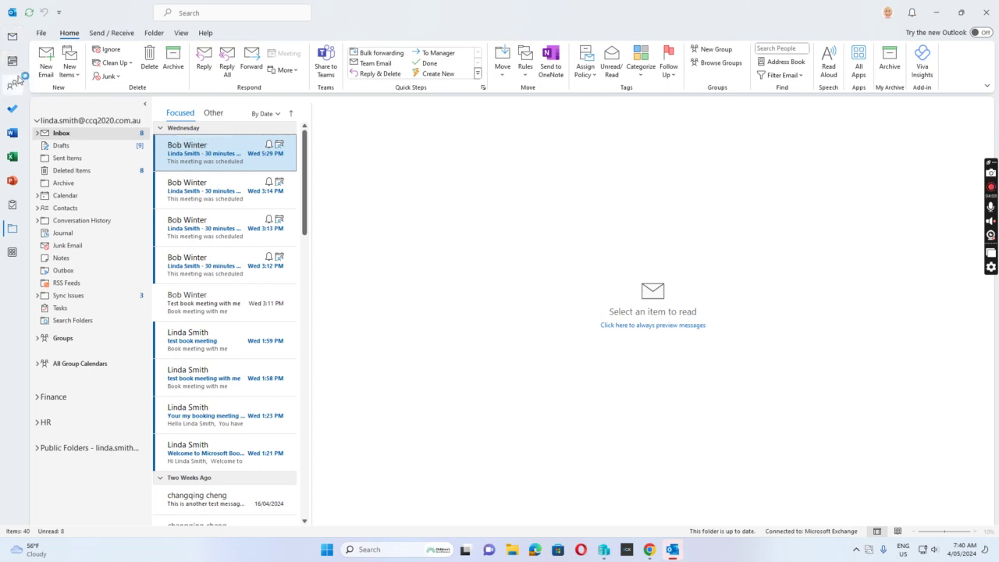
Open the calendar module and show Calendar - HR beside the main calendar
{"action": "mouse_move", "coordinate": [11, 62]}
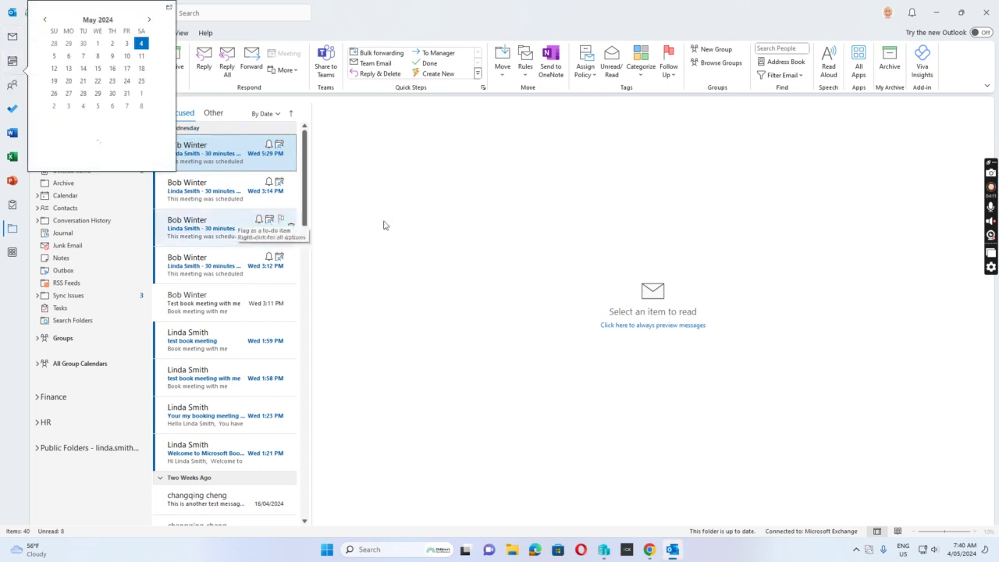
{"action": "left_click", "coordinate": [12, 62]}
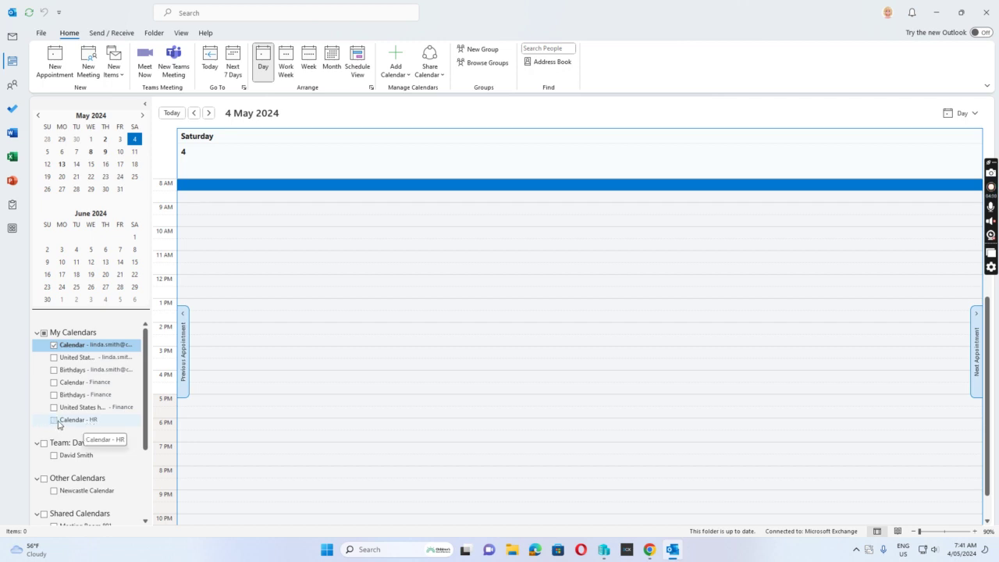
{"action": "left_click", "coordinate": [53, 420]}
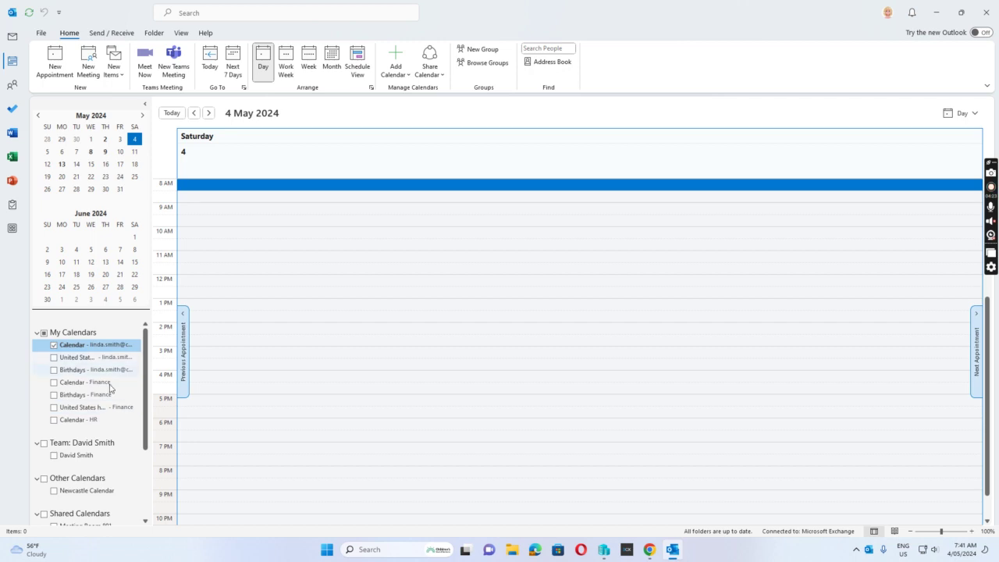
{"action": "left_click", "coordinate": [53, 420]}
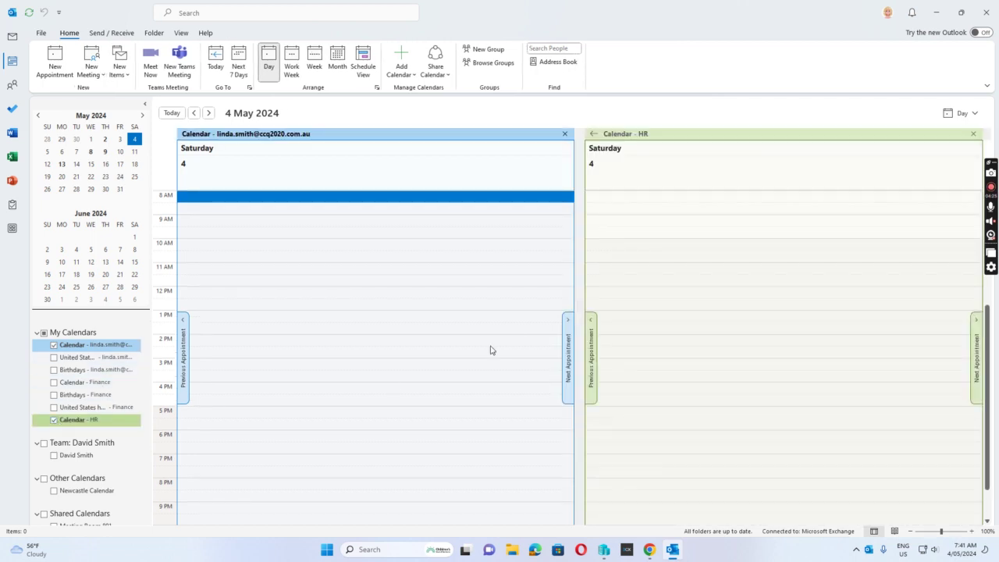
Display the work week of 13 - 17 May 2024 and hide the main mailbox calendar, leaving only Calendar - HR
{"action": "left_click", "coordinate": [209, 113]}
{"action": "left_click", "coordinate": [208, 113]}
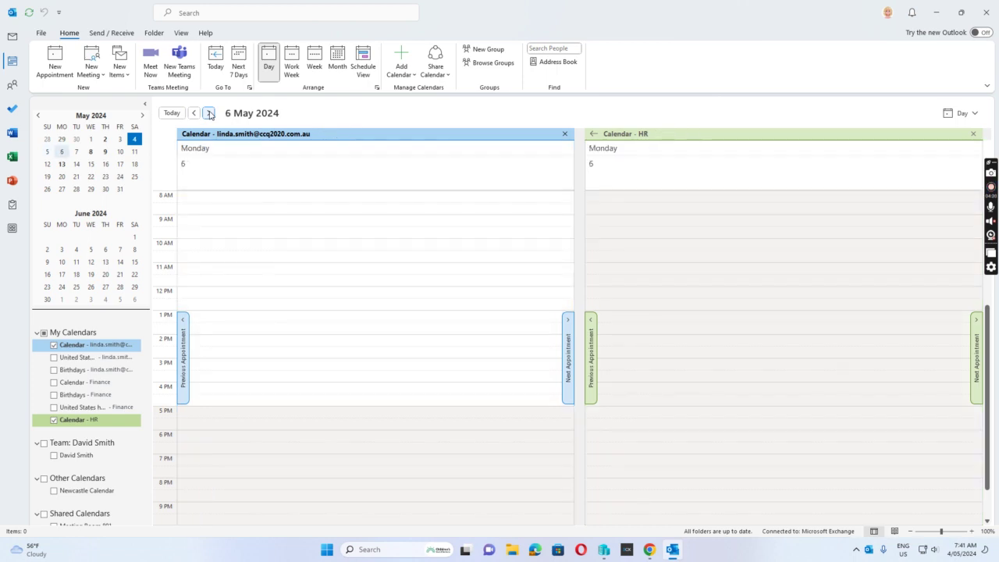
{"action": "left_click", "coordinate": [291, 66]}
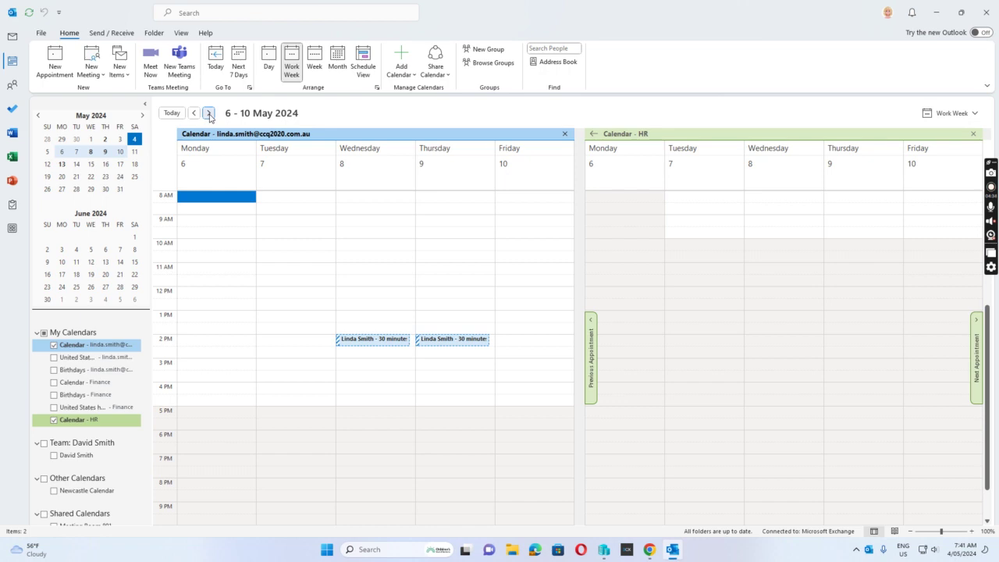
{"action": "left_click", "coordinate": [208, 114]}
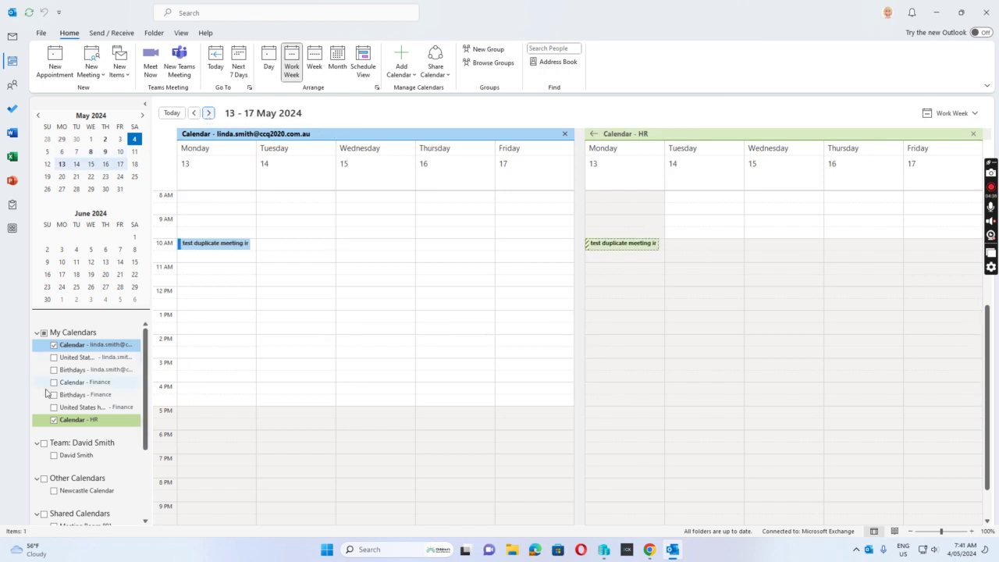
{"action": "left_click", "coordinate": [53, 344]}
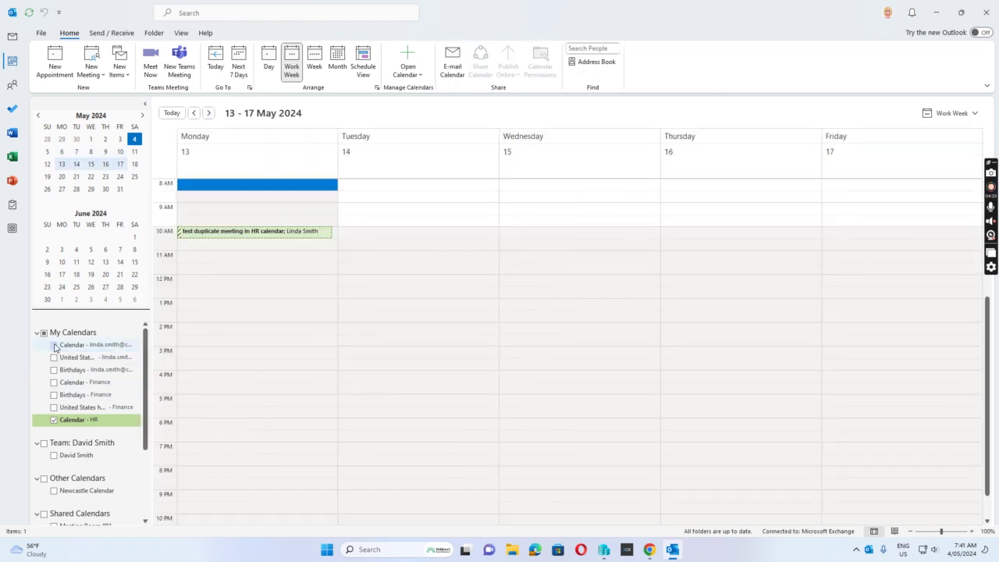